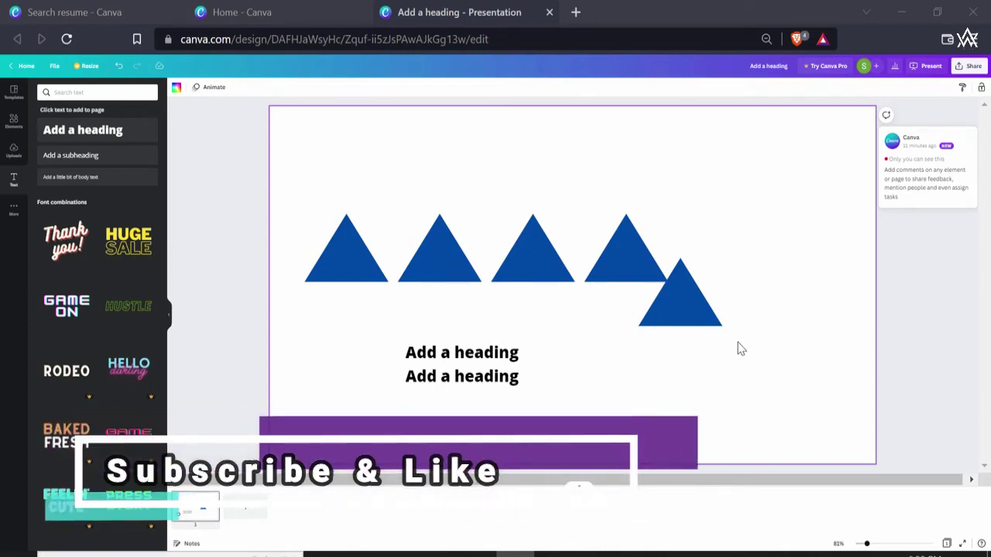
Delete the blue triangles and both 'Add a heading' texts from the page
left_click_drag(797, 200, 317, 400)
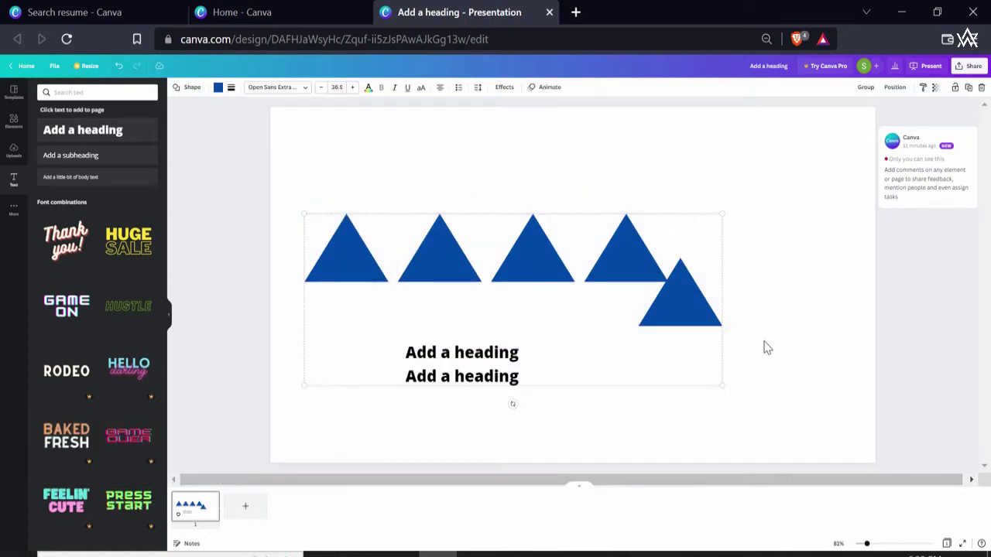
key("Delete")
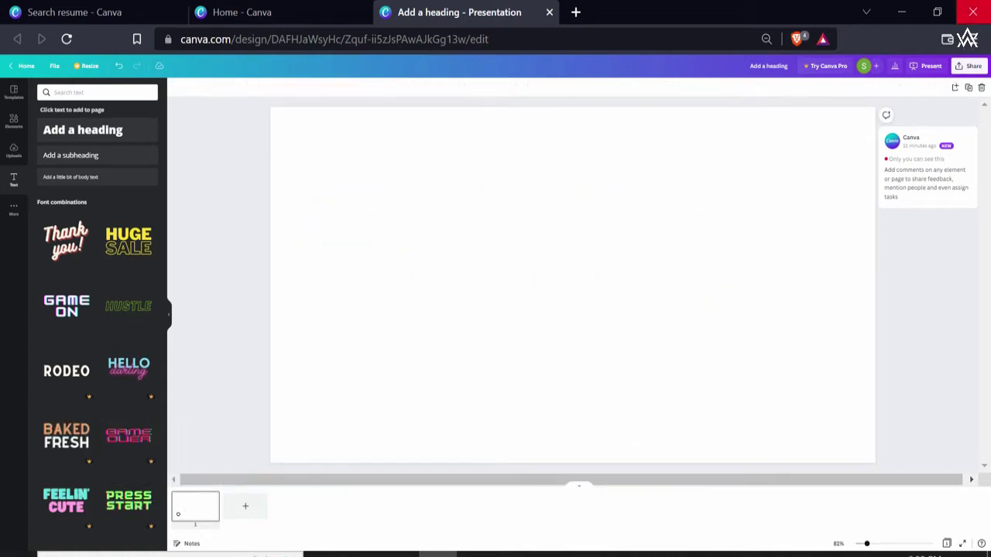
Raise the Brave browser zoom back to 100% and close the browser menu
left_click(966, 38)
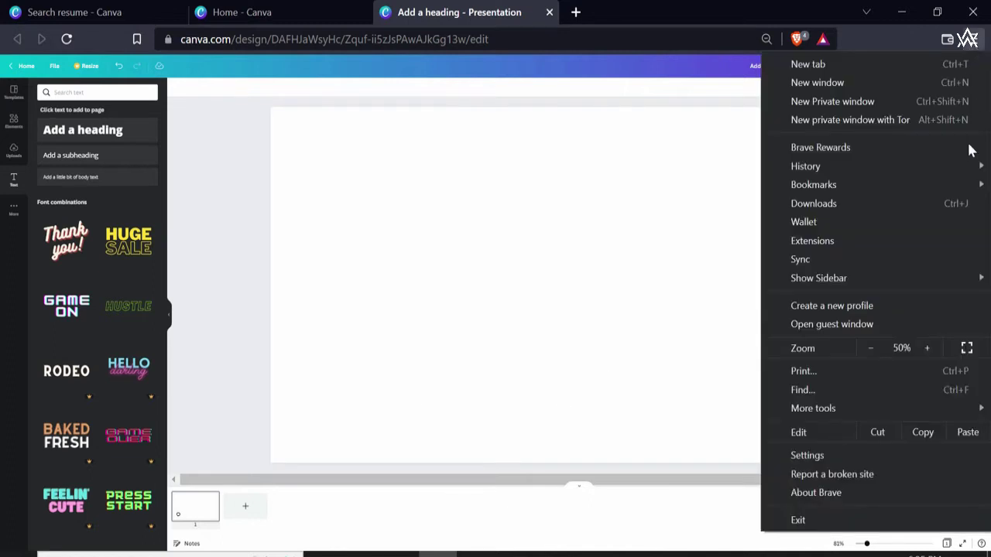
left_click(927, 347)
left_click(926, 347)
left_click(927, 348)
left_click(926, 347)
left_click(927, 348)
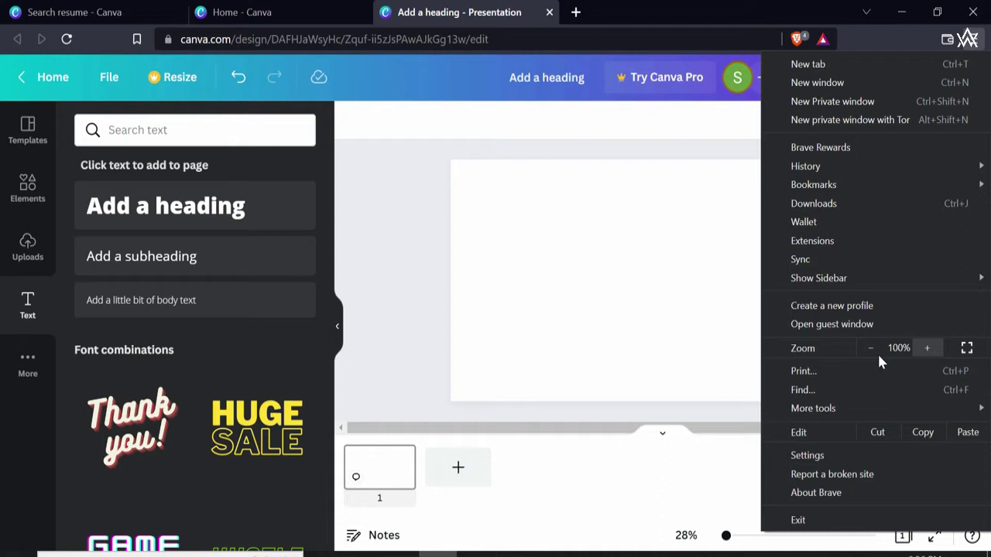
left_click(674, 300)
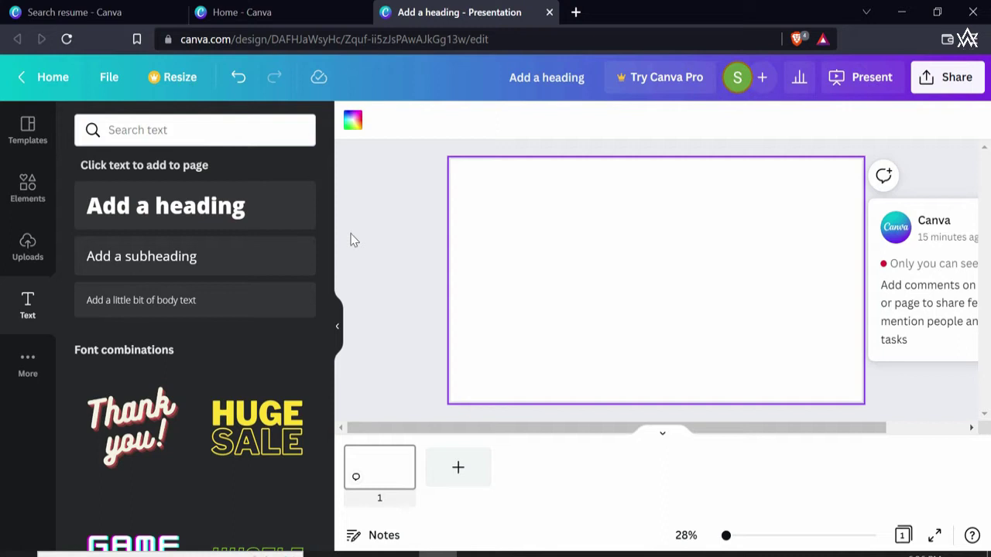
Turn on Show rulers and guides and Show margins from the File menu
left_click(110, 81)
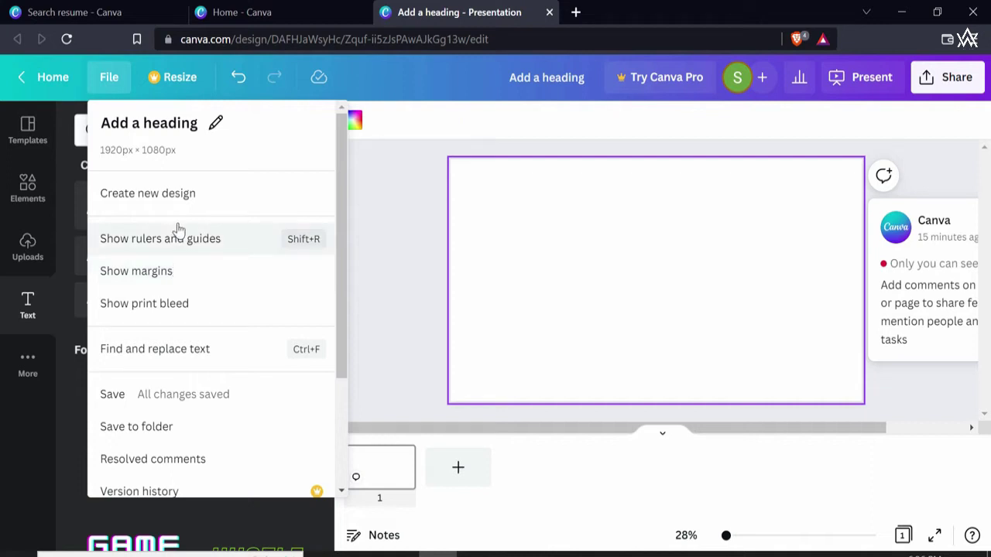
left_click(316, 246)
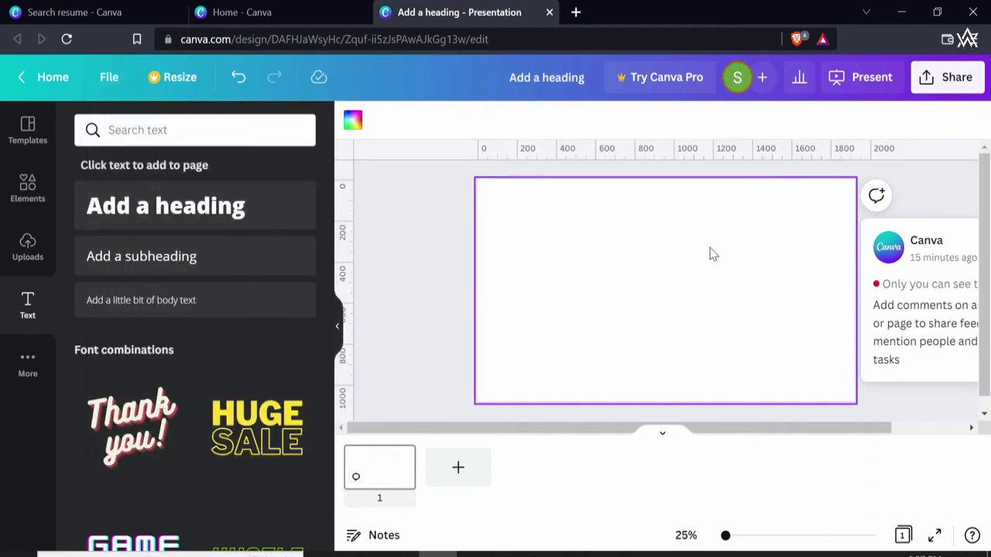
left_click(109, 79)
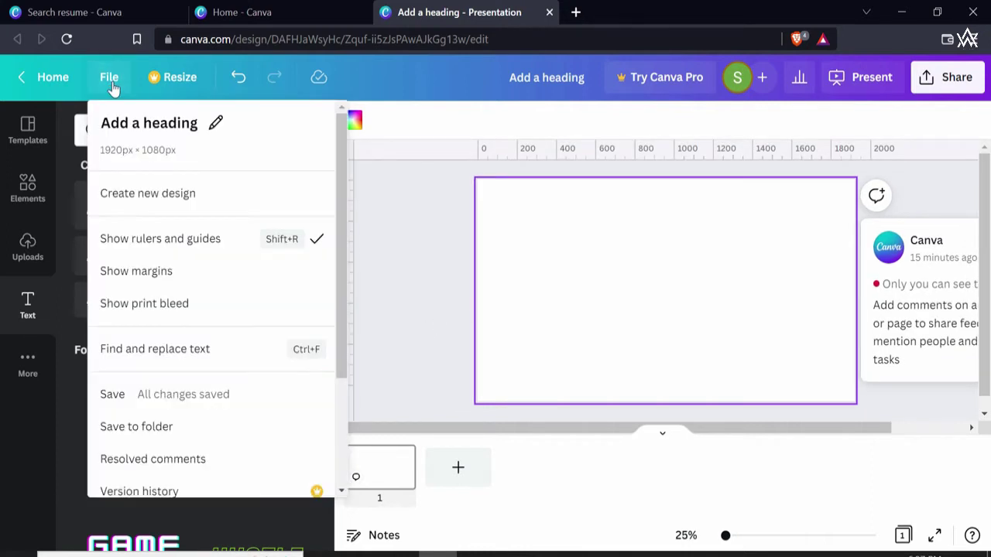
left_click(193, 277)
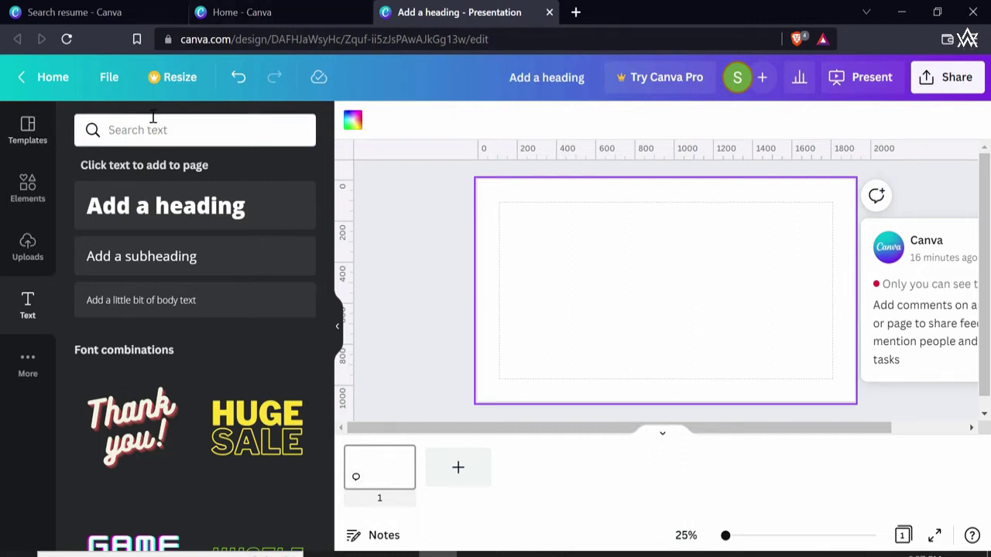
Turn on Show print bleed and enlarge the page view slightly
left_click(116, 80)
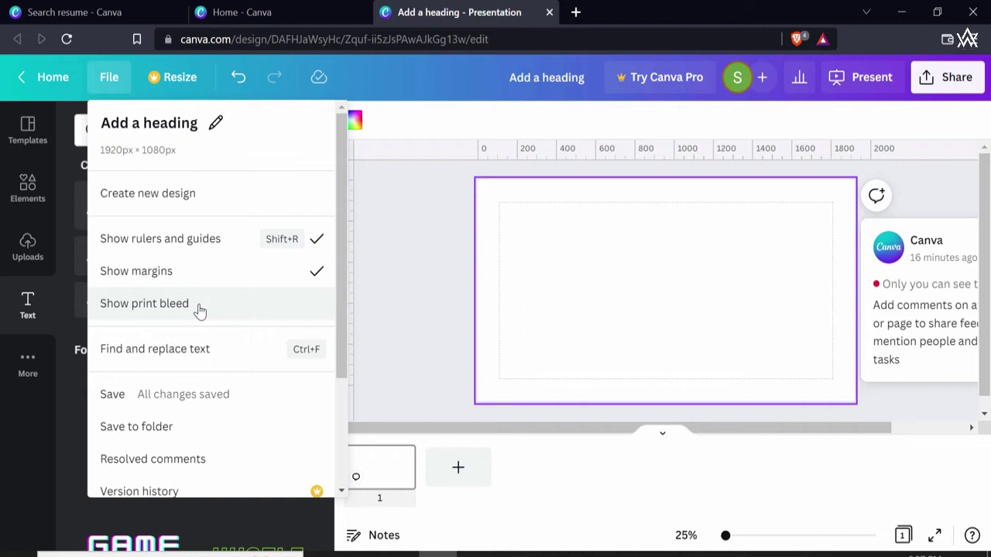
left_click(133, 317)
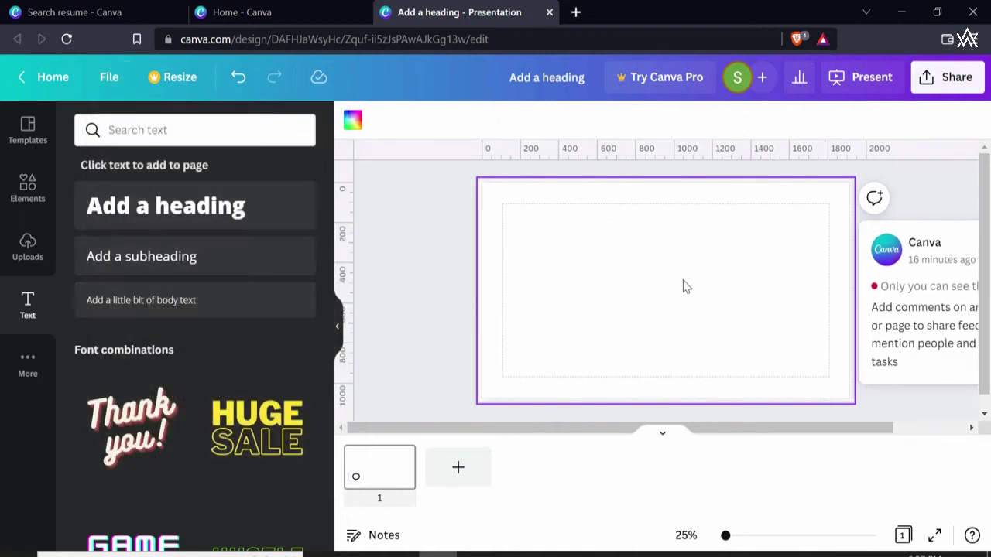
scroll(856, 413, "right", 1)
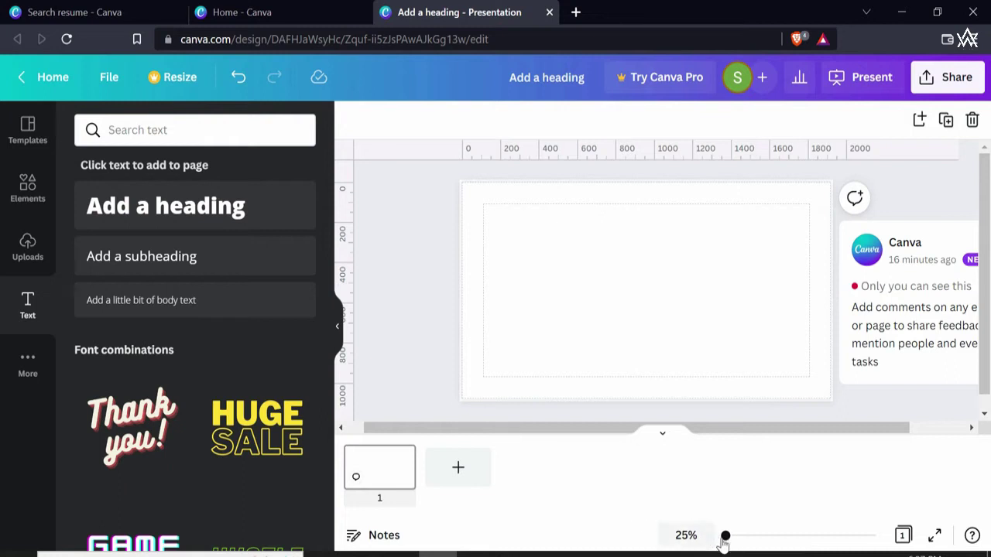
left_click_drag(724, 535, 728, 540)
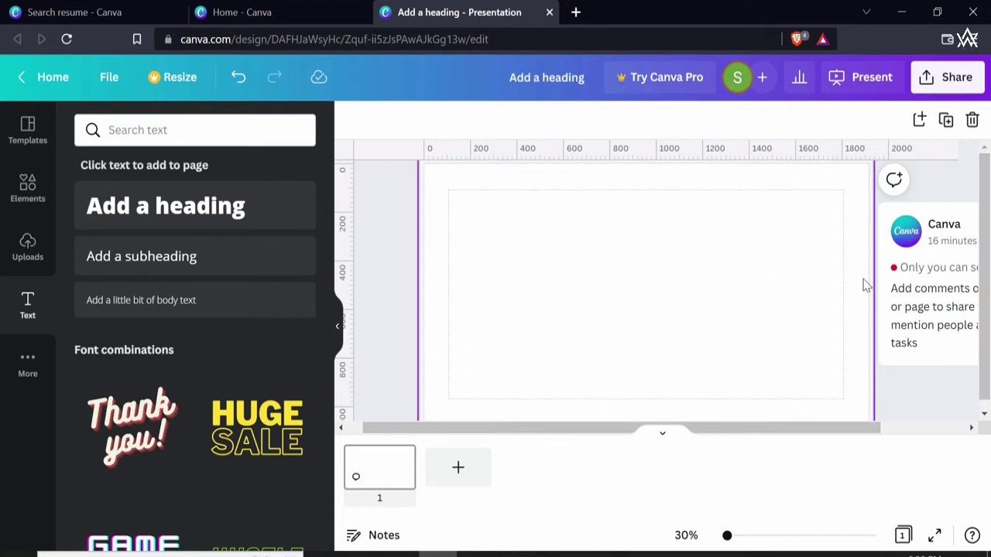
Turn off Show margins and Show print bleed in the File menu
left_click(109, 78)
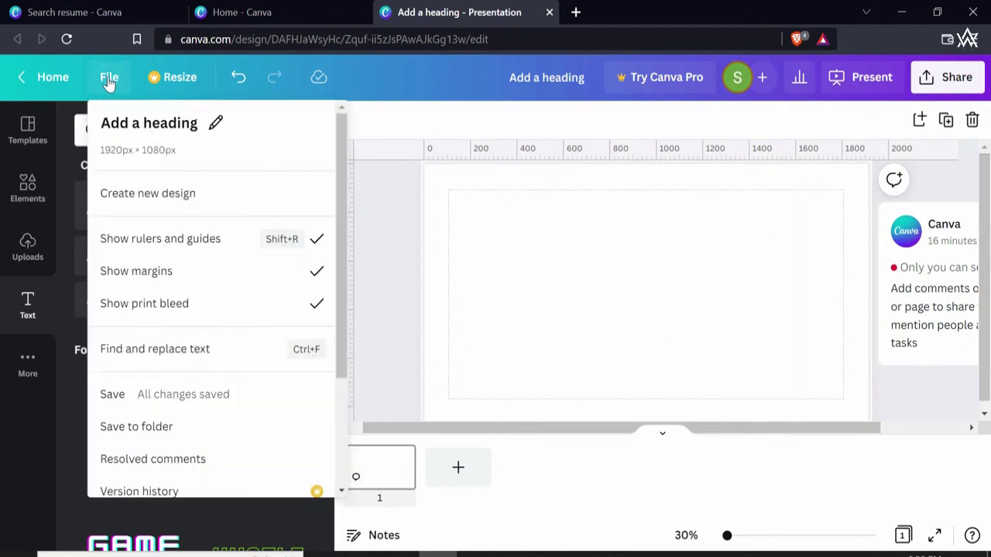
left_click(323, 287)
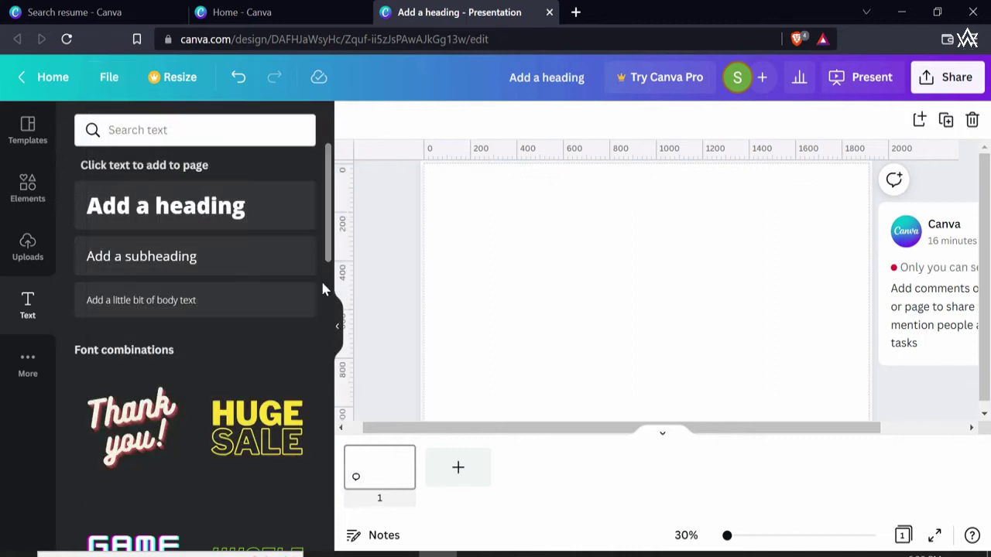
left_click(109, 77)
left_click(291, 317)
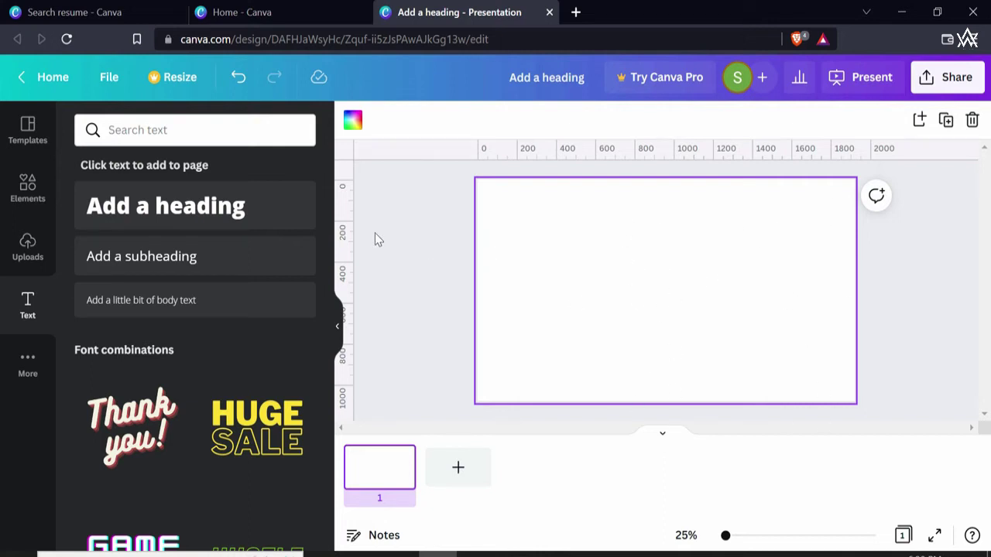
Hide the page thumbnails strip and side panel, and zoom the page to 37%
left_click(664, 439)
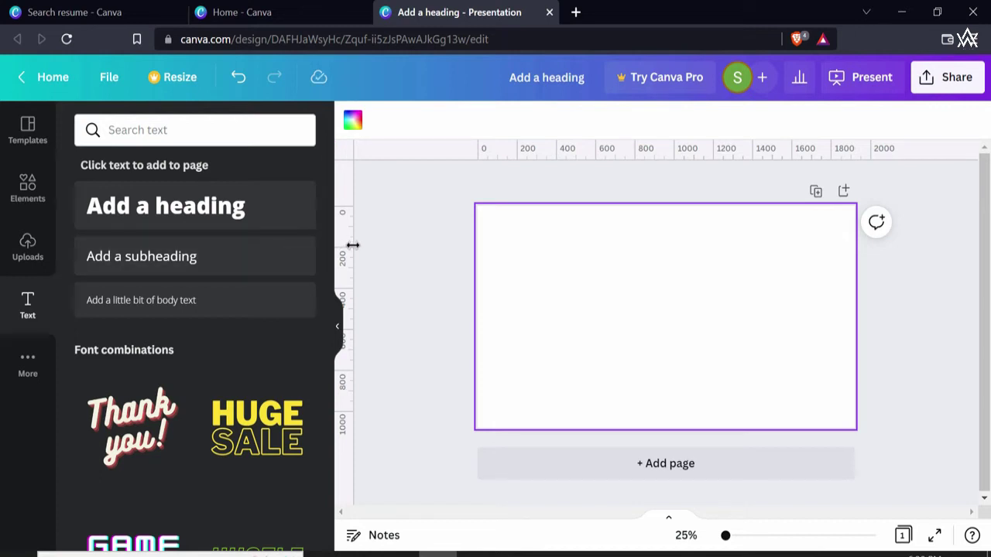
left_click(339, 329)
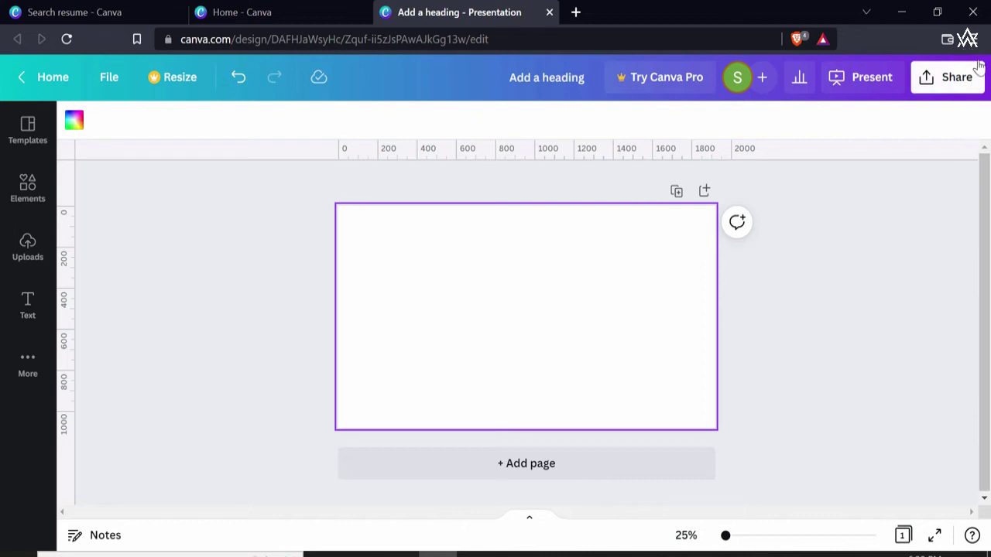
left_click_drag(723, 535, 730, 535)
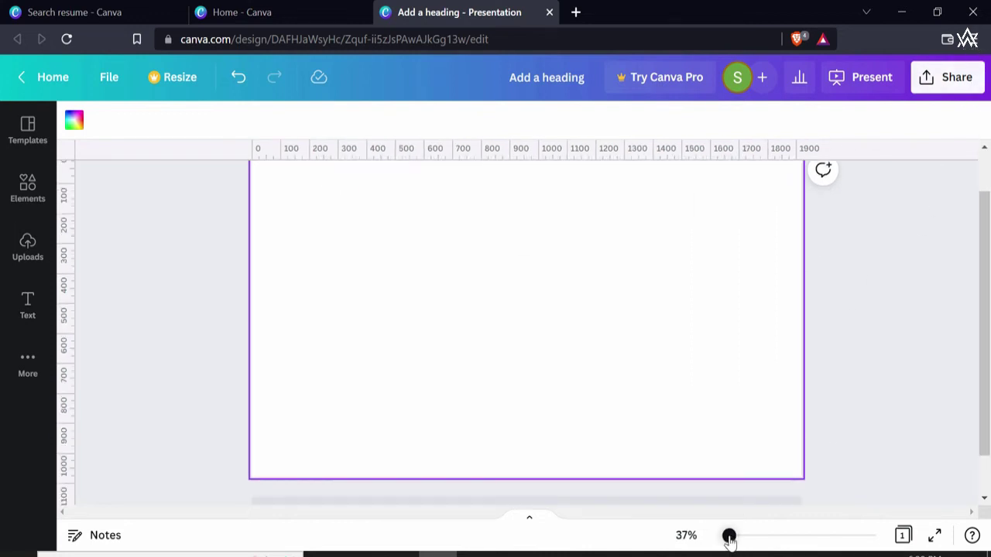
left_click_drag(989, 248, 989, 271)
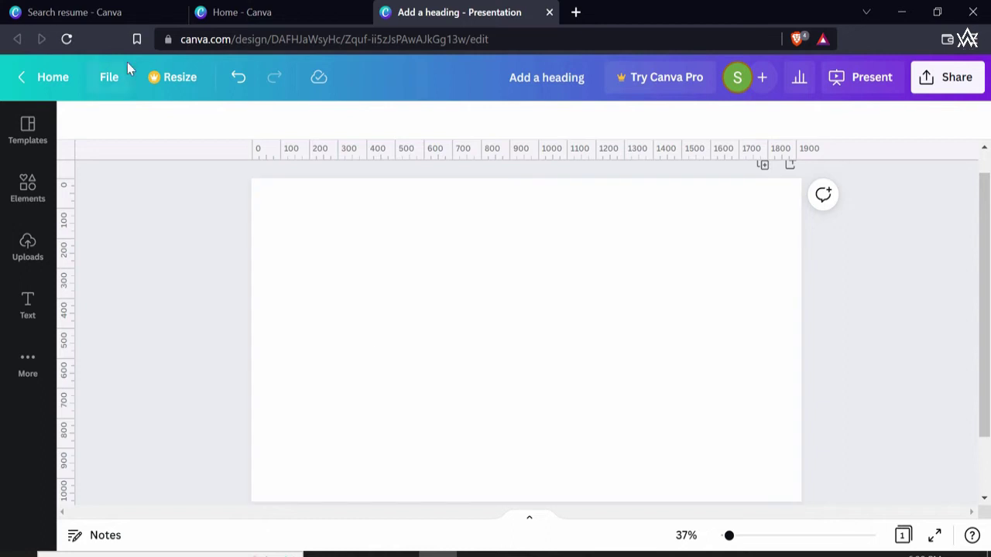
Toggle print bleed, then drag ruler guides: a horizontal one near the top and vertical ones across the page
left_click(112, 81)
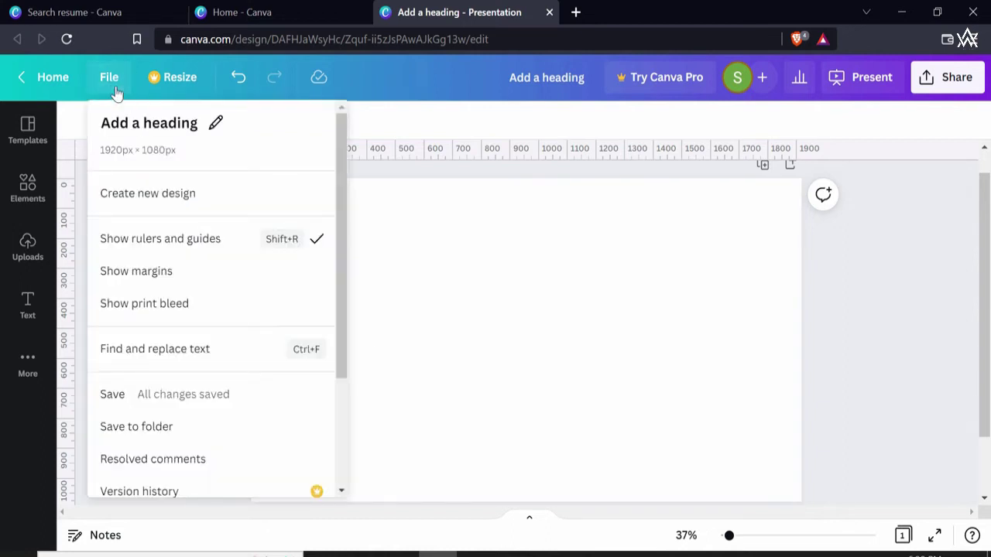
left_click(263, 302)
left_click_drag(716, 257, 743, 287)
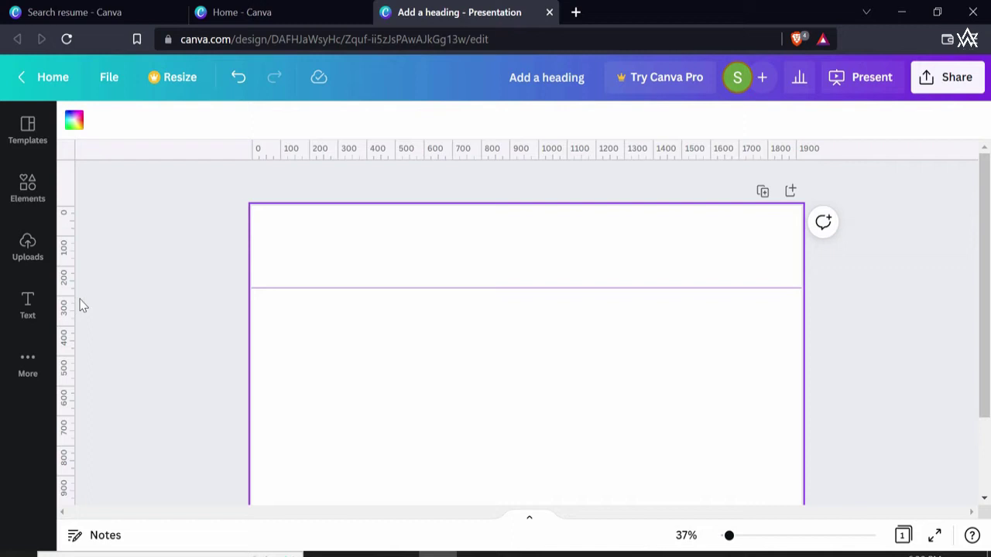
mouse_move(65, 281)
left_mouse_down()
mouse_move(351, 278)
mouse_move(70, 267)
left_mouse_up()
left_click_drag(78, 230, 359, 223)
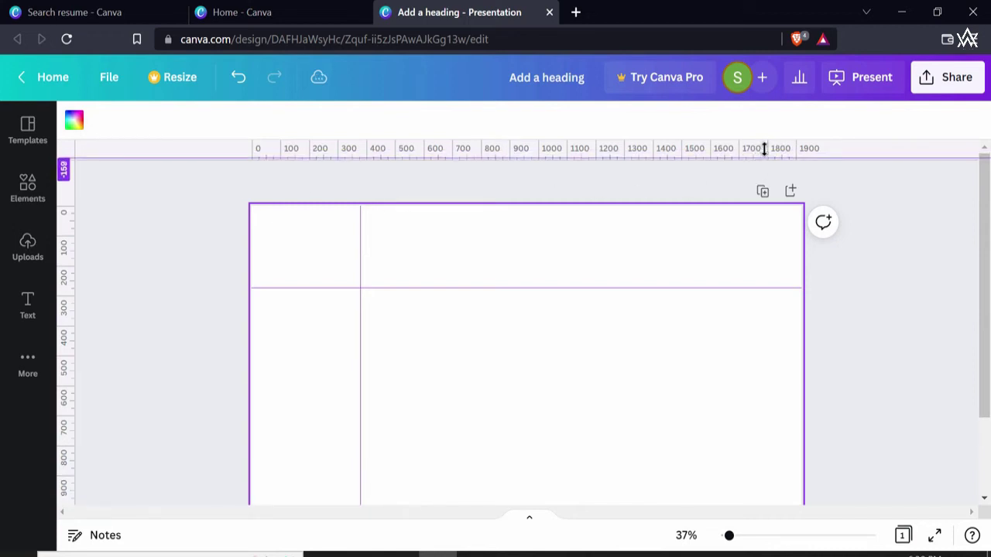
left_click_drag(66, 317, 713, 364)
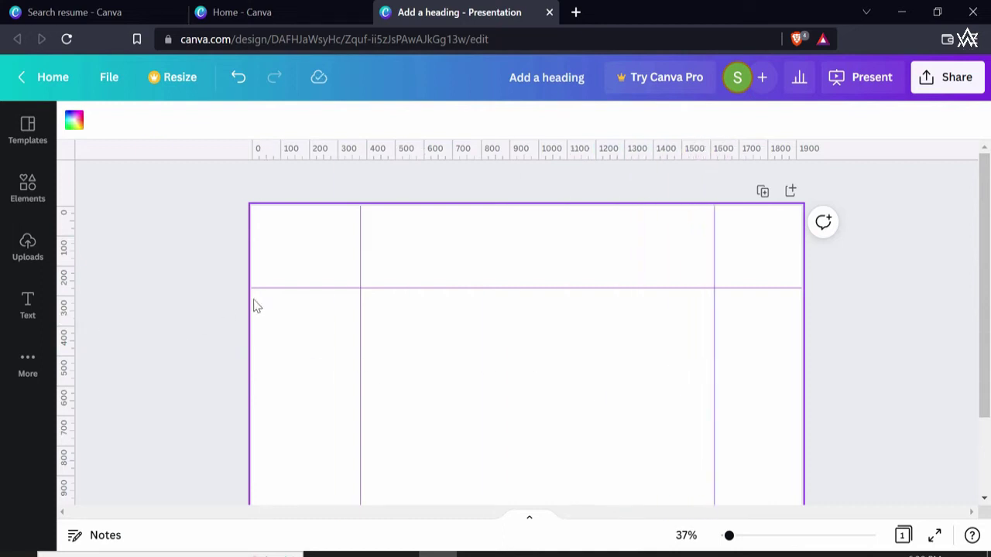
Pull a lower horizontal guide near the page bottom and settle it at 843
scroll(255, 304, "down", 1)
scroll(254, 305, "up", 1)
left_click_drag(632, 164, 558, 473)
scroll(836, 403, "down", 2)
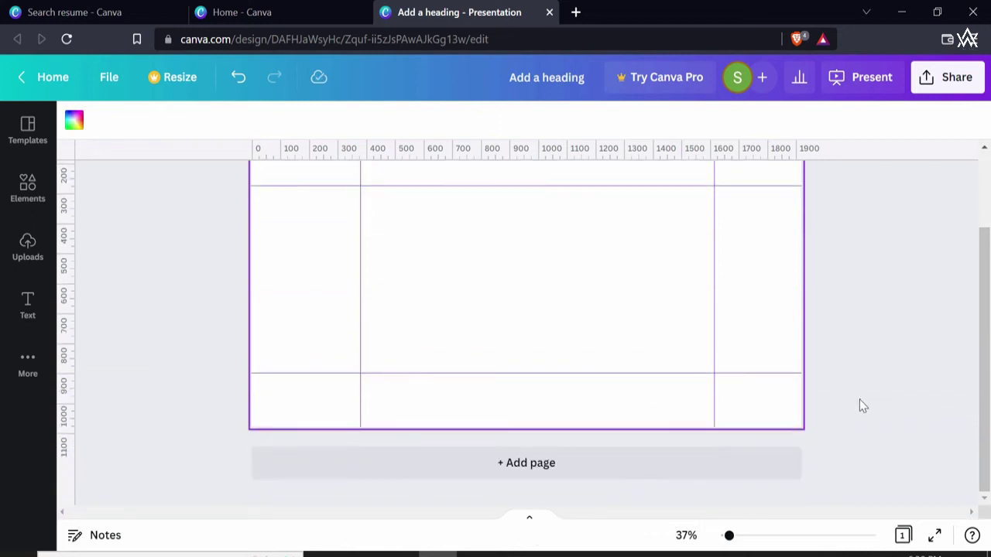
scroll(863, 406, "up", 2)
left_click_drag(698, 473, 724, 453)
scroll(630, 264, "down", 2)
scroll(441, 256, "up", 2)
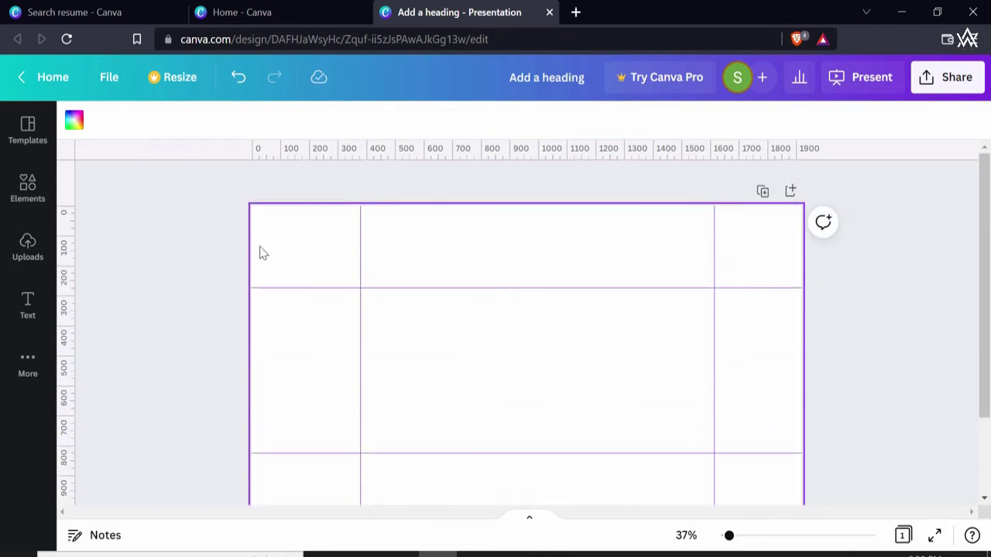
scroll(757, 406, "down", 2)
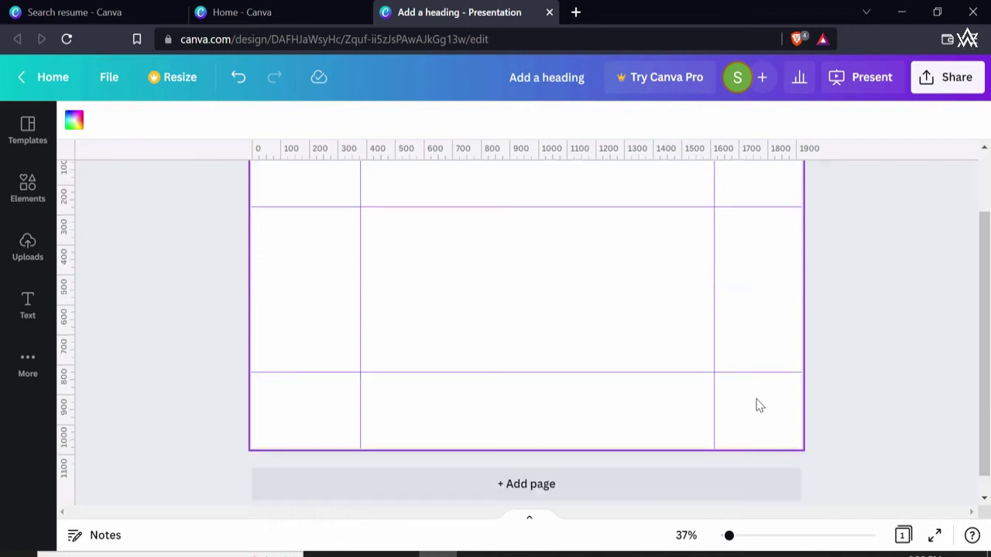
scroll(757, 405, "up", 2)
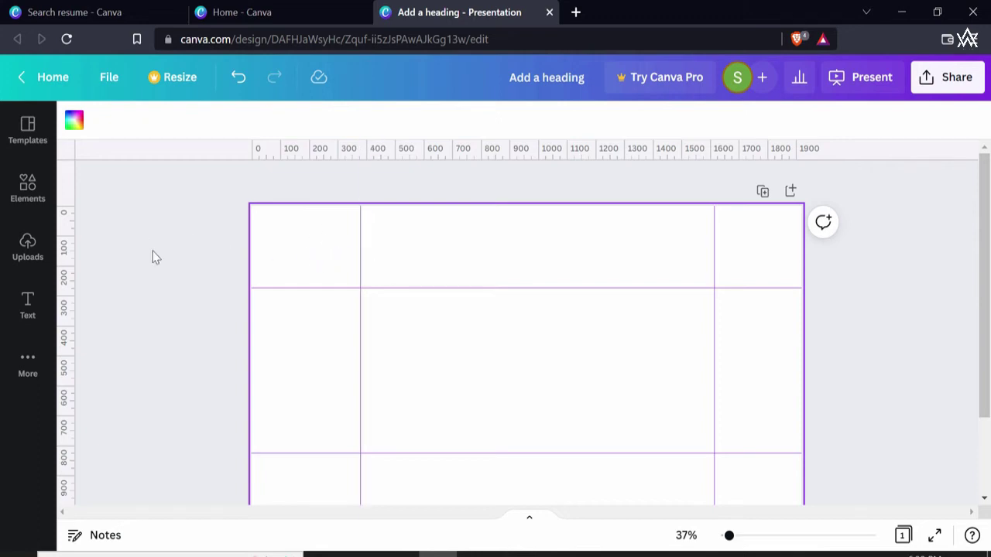
Add a grey square from Elements' basic shapes to the page centre
left_click(30, 194)
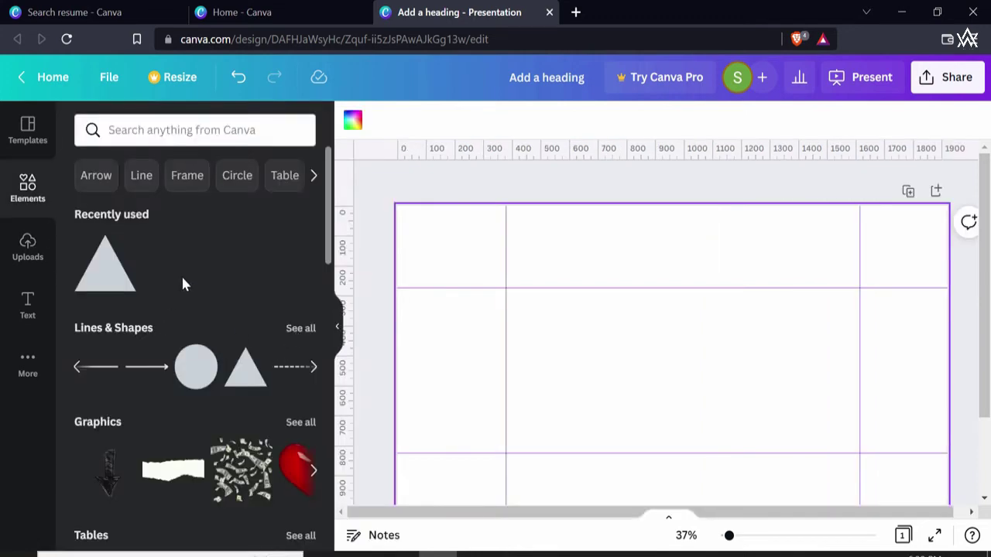
scroll(283, 331, "down", 1)
scroll(281, 334, "up", 1)
left_click(81, 377)
left_click(95, 361)
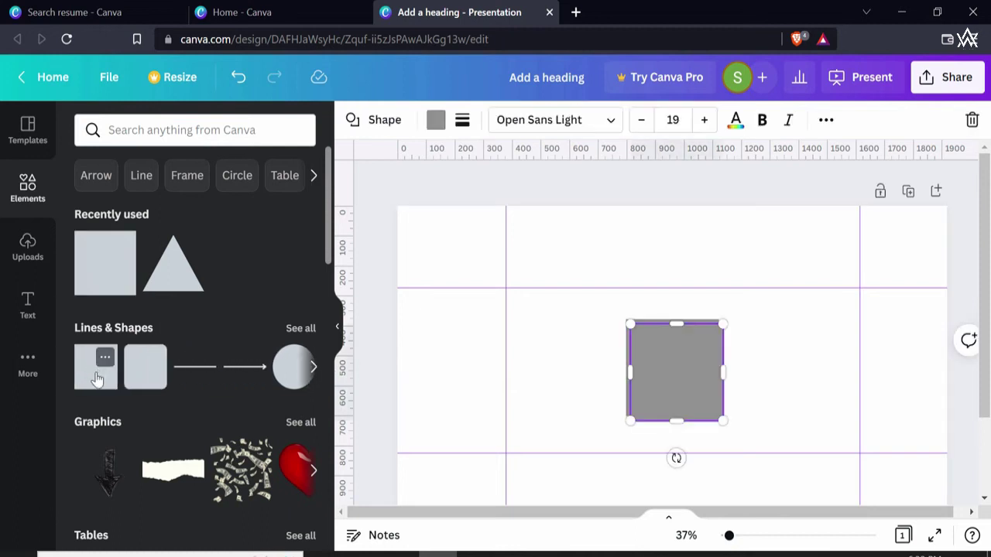
Place a copy of the grey square in the top-left grid cell and select it
left_click_drag(675, 361, 459, 255)
left_click(500, 367)
left_click(480, 250)
left_click(469, 286)
left_click(462, 262)
left_click(441, 365)
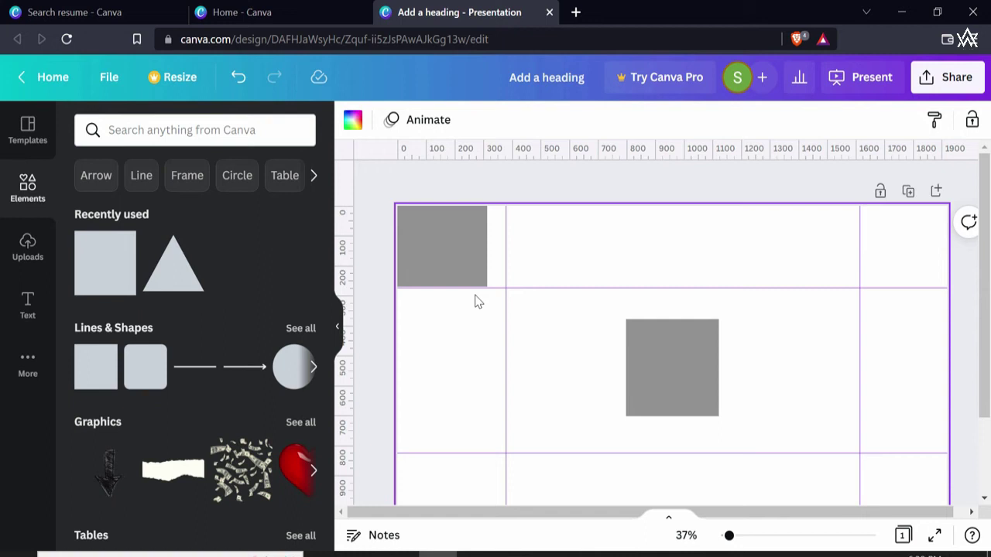
left_click(471, 280)
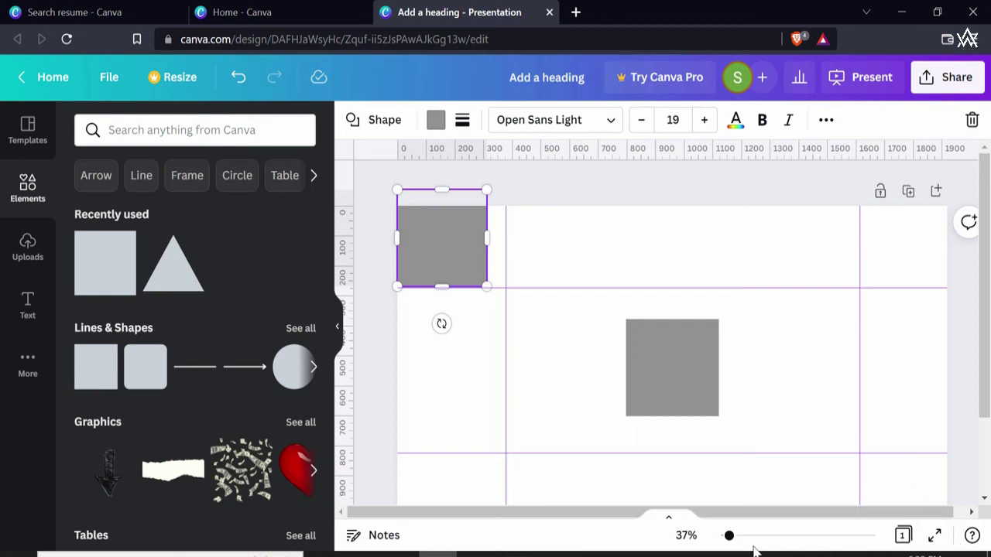
Zoom in and widen the top-left square so its edge meets the vertical guide
left_click_drag(731, 538, 738, 541)
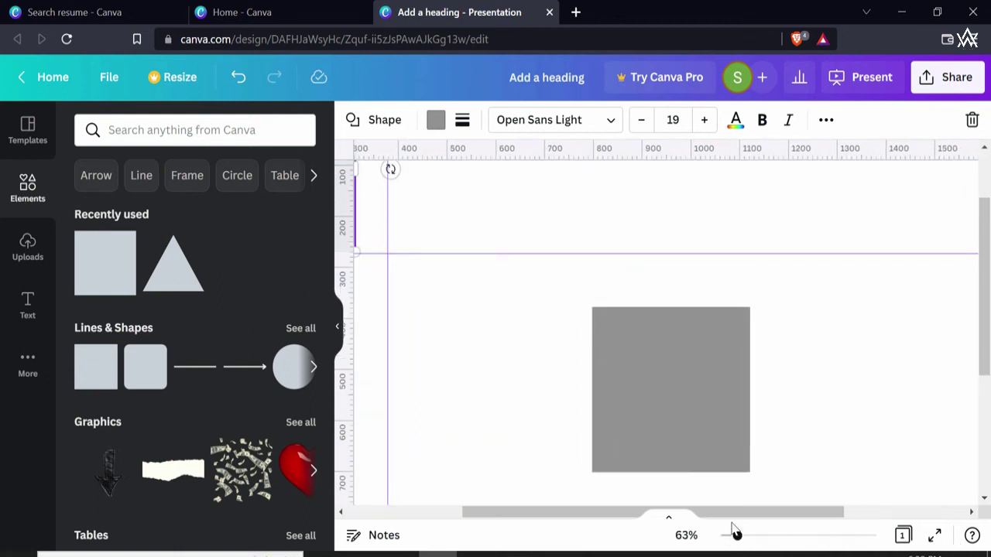
left_click_drag(586, 515, 547, 447)
scroll(800, 364, "up", 2)
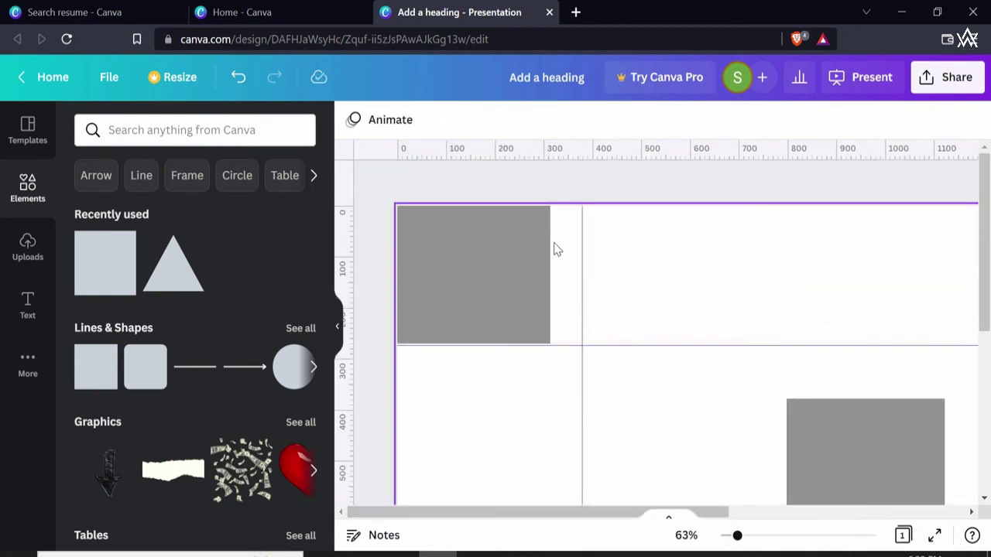
left_click(544, 272)
left_click(548, 272)
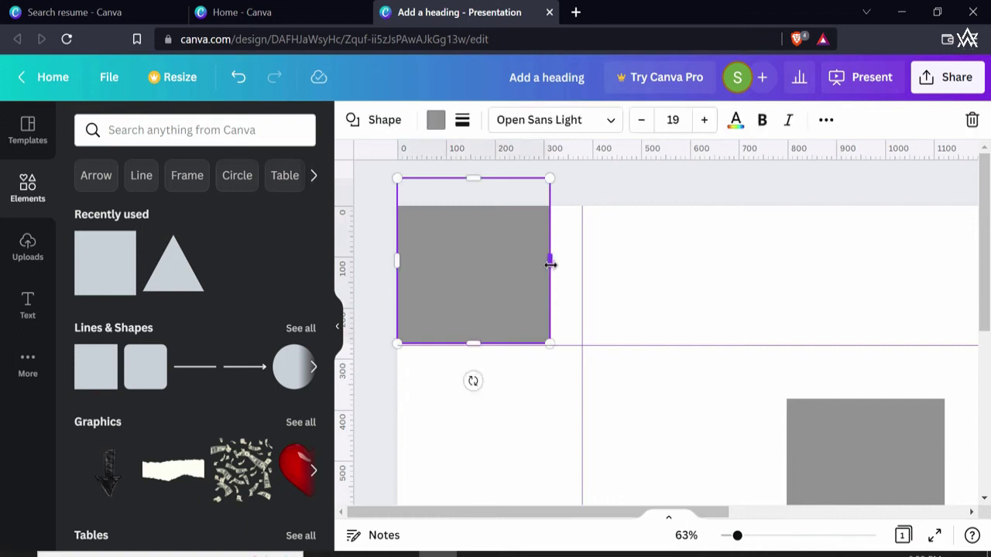
left_click_drag(555, 264, 581, 261)
left_click(631, 414)
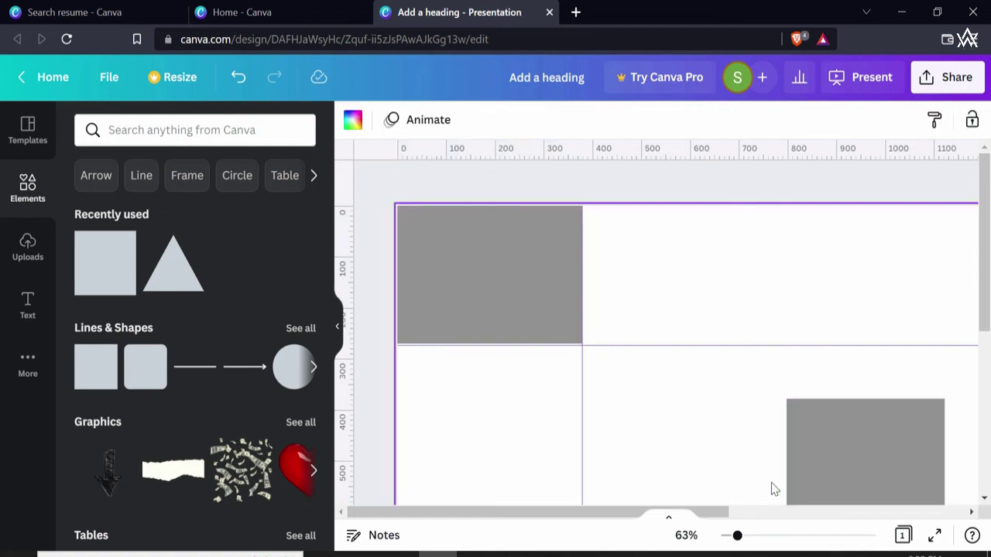
Move the centre square into the bottom-left cell, stretch it to the guide and page bottom, then zoom out
scroll(772, 488, "down", 3)
scroll(767, 487, "up", 3)
scroll(765, 485, "down", 3)
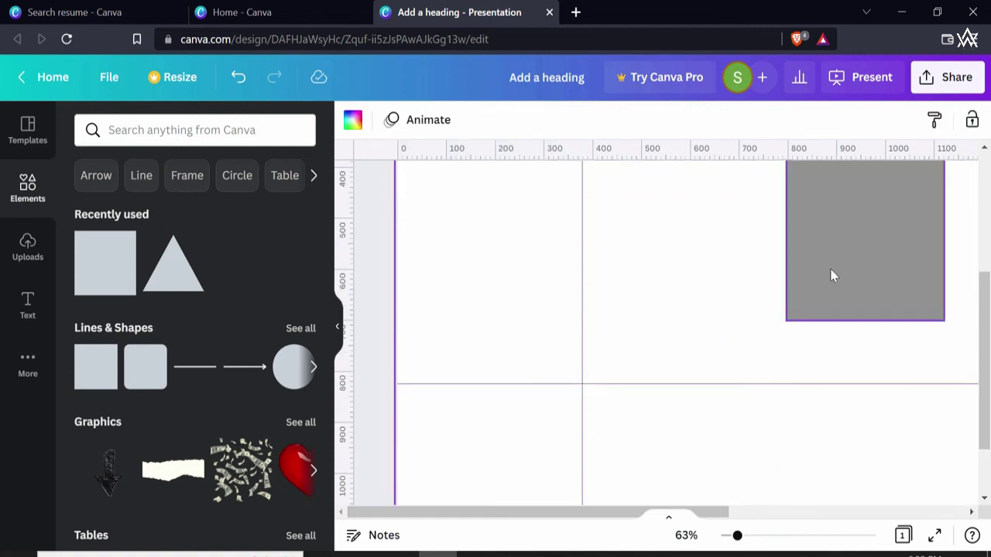
left_click_drag(832, 276, 475, 431)
scroll(484, 476, "down", 2)
left_click_drag(557, 367, 582, 367)
left_click(737, 536)
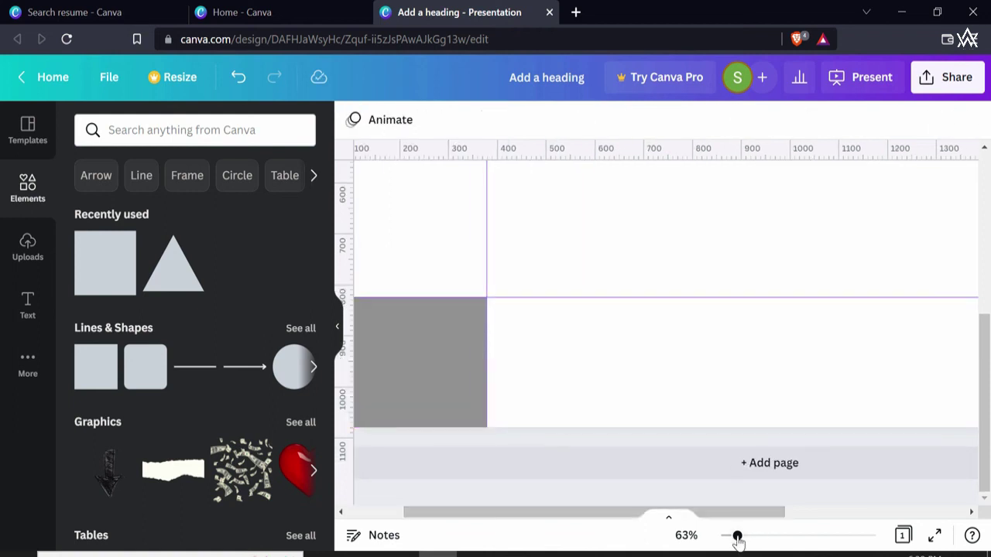
left_click_drag(737, 536, 725, 536)
left_click_drag(518, 222, 576, 241)
Undo the accidental move, then copy the square into the top-right cell and narrow it
key("ctrl+z")
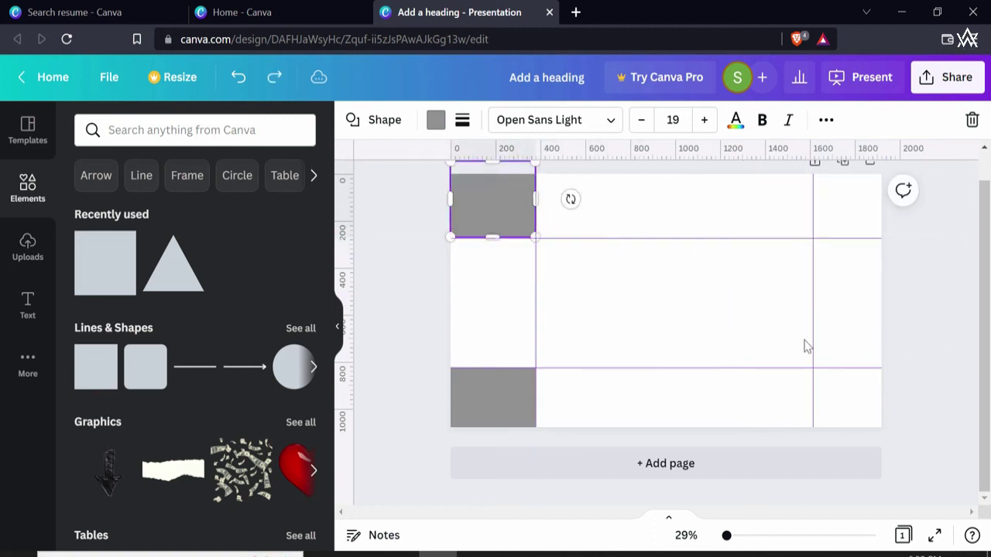
left_click(503, 261)
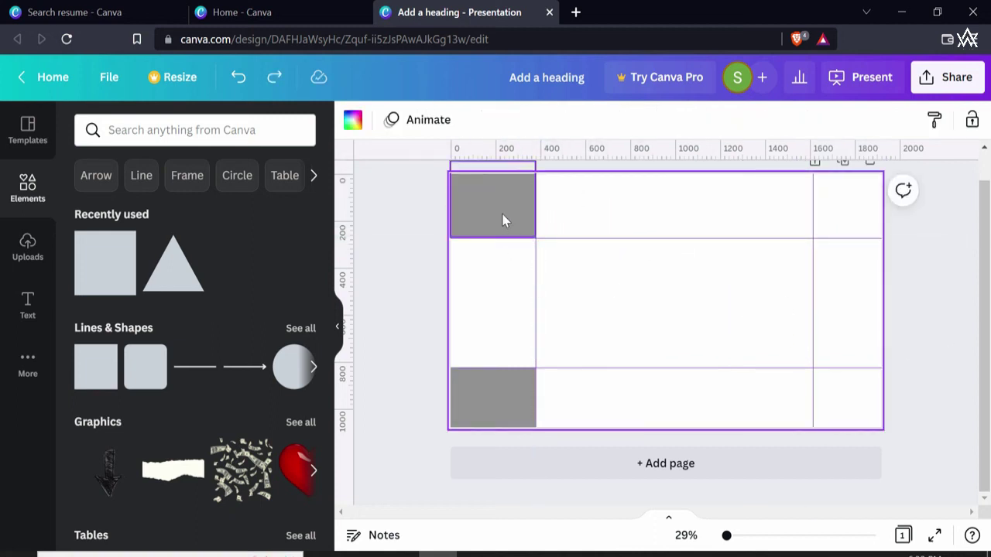
left_click_drag(502, 222, 853, 206)
scroll(915, 305, "up", 1)
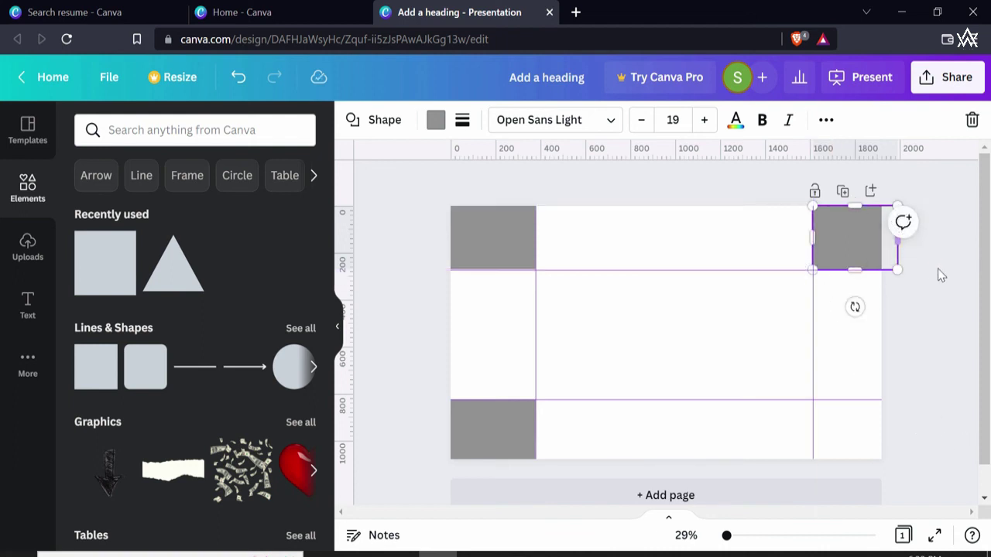
left_click_drag(894, 242, 883, 239)
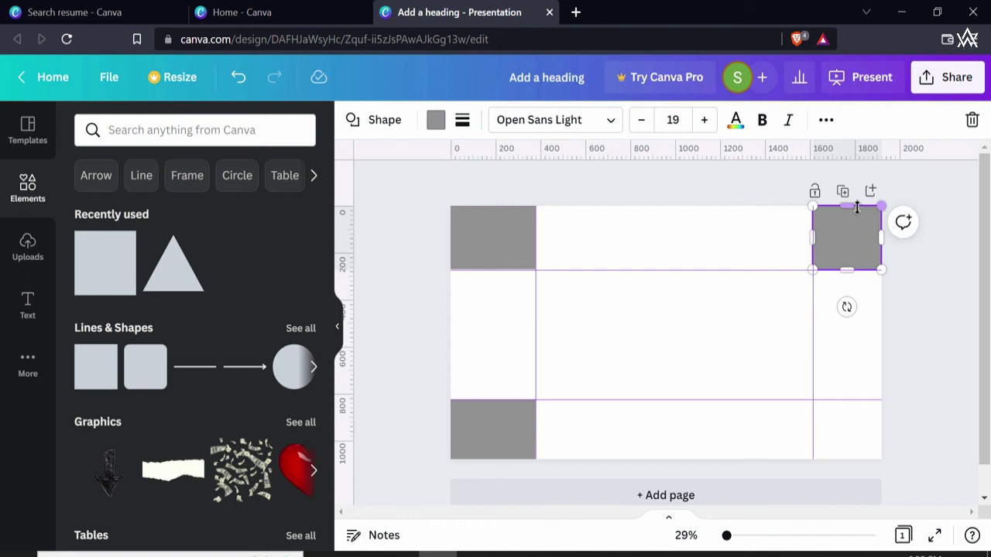
left_click(831, 322)
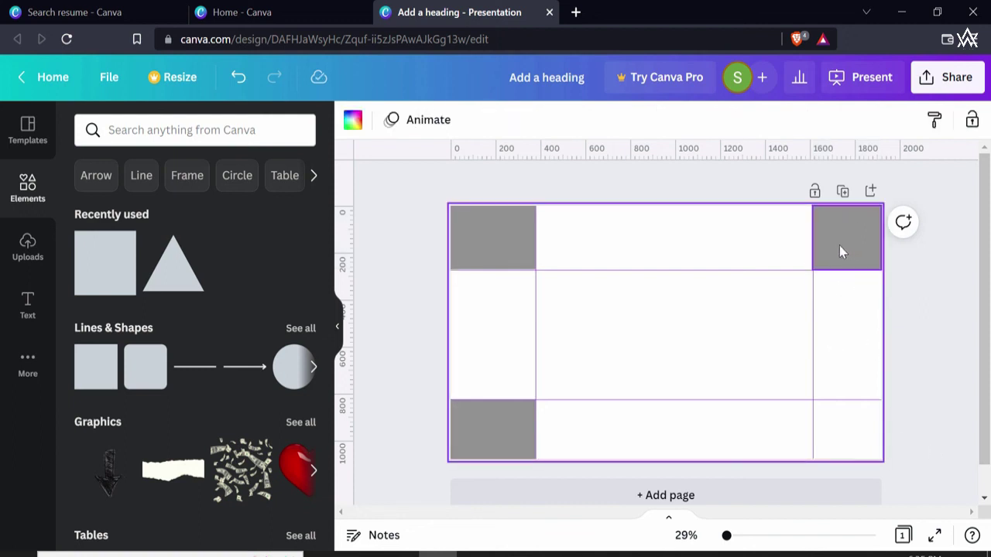
Shift the right-hand vertical guide slightly left and stretch the top-right square's left edge to it
left_click_drag(809, 302, 796, 304)
left_click(819, 251)
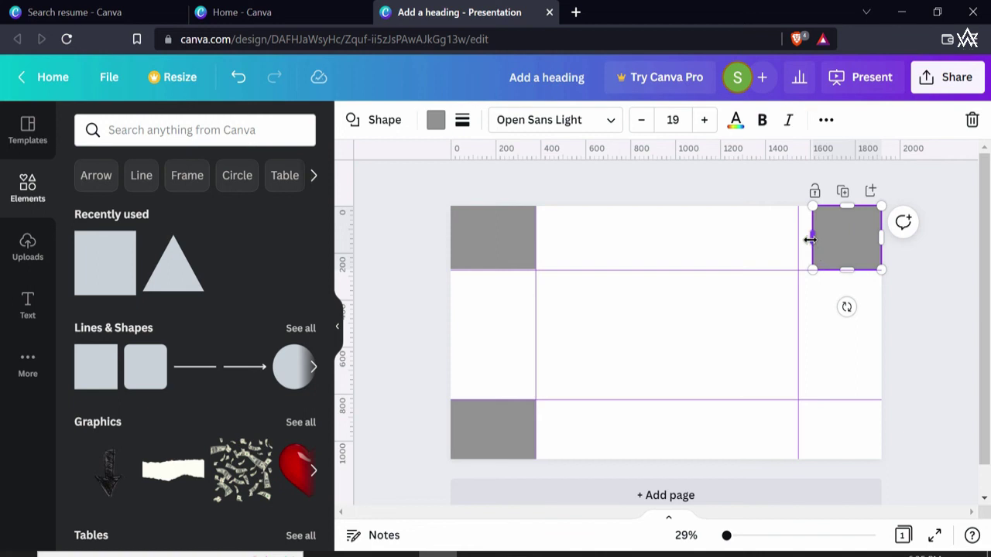
left_click_drag(813, 239, 800, 241)
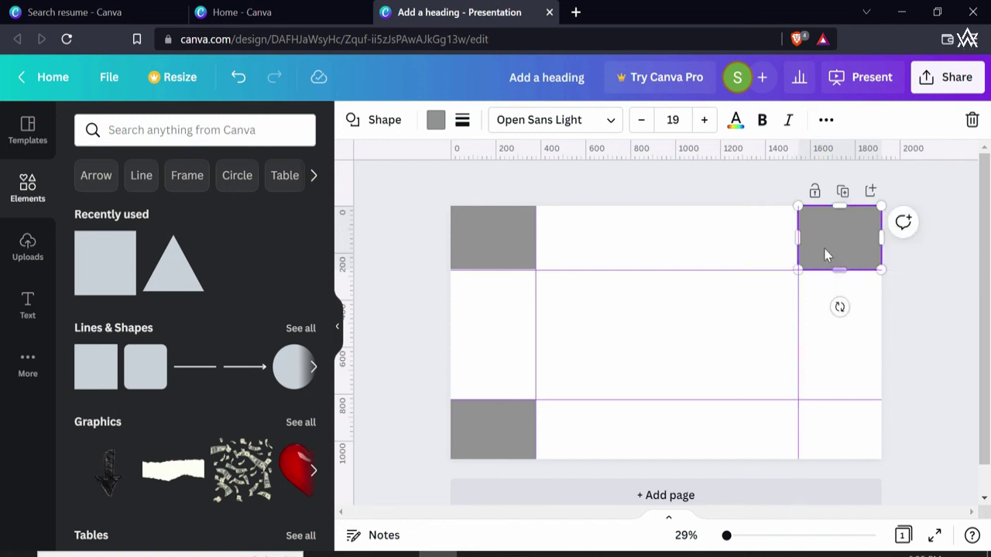
left_click(836, 453)
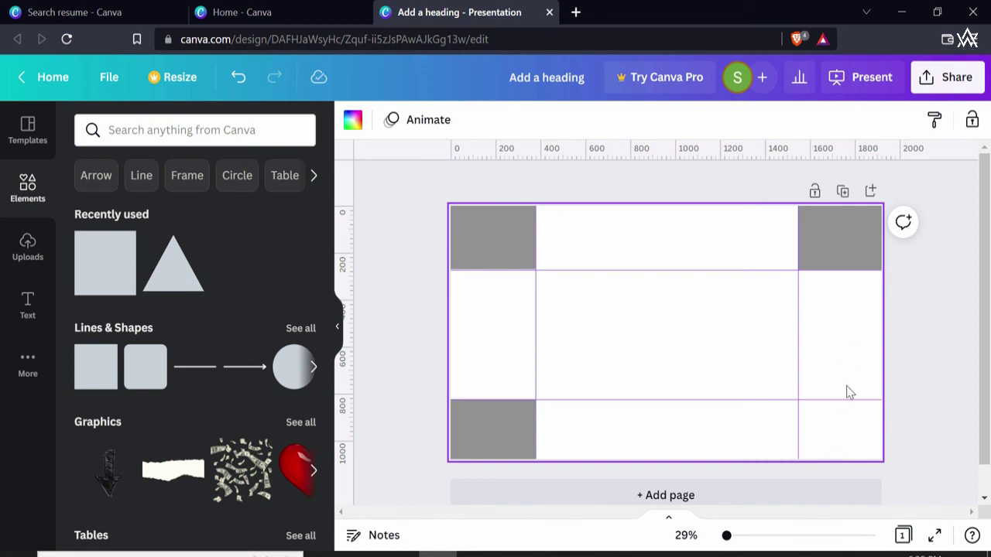
left_click(857, 236)
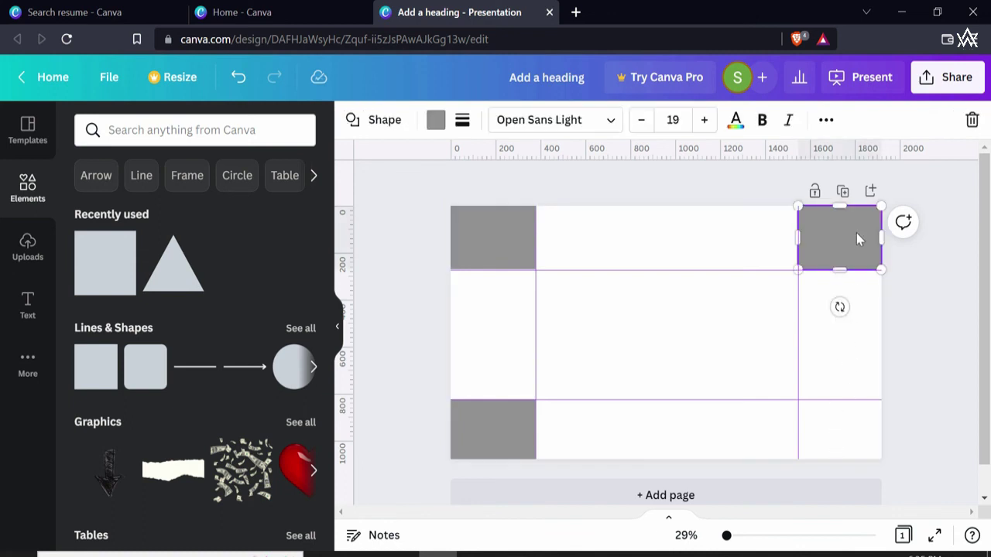
Copy the top-right square into the bottom-right cell and trim its bottom edge to the page bottom
left_click_drag(856, 239, 854, 429)
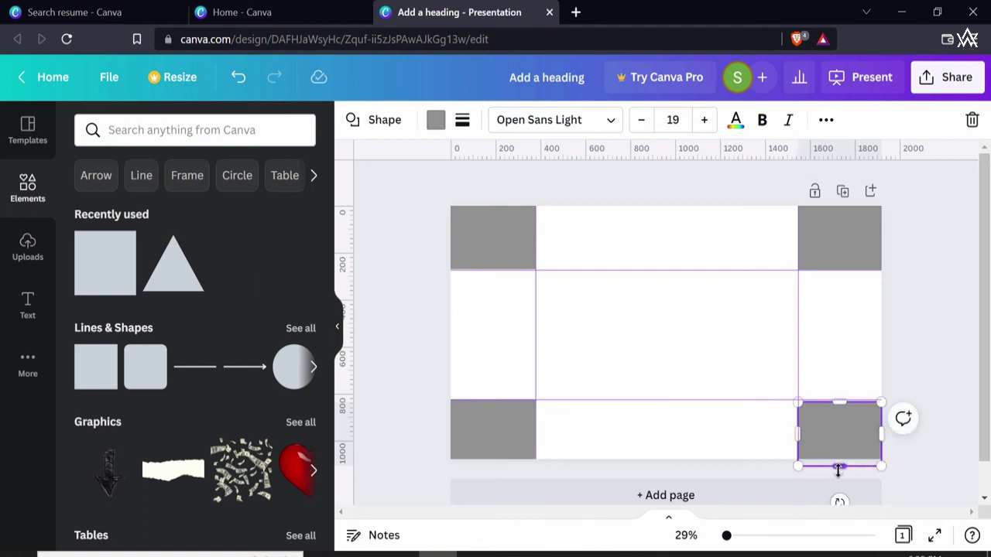
left_click_drag(837, 468, 836, 459)
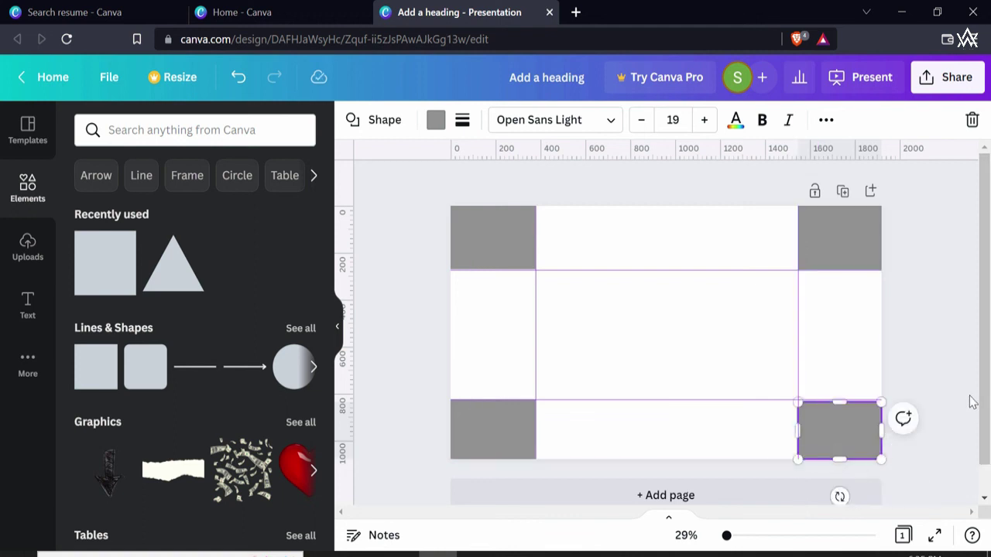
left_click(972, 402)
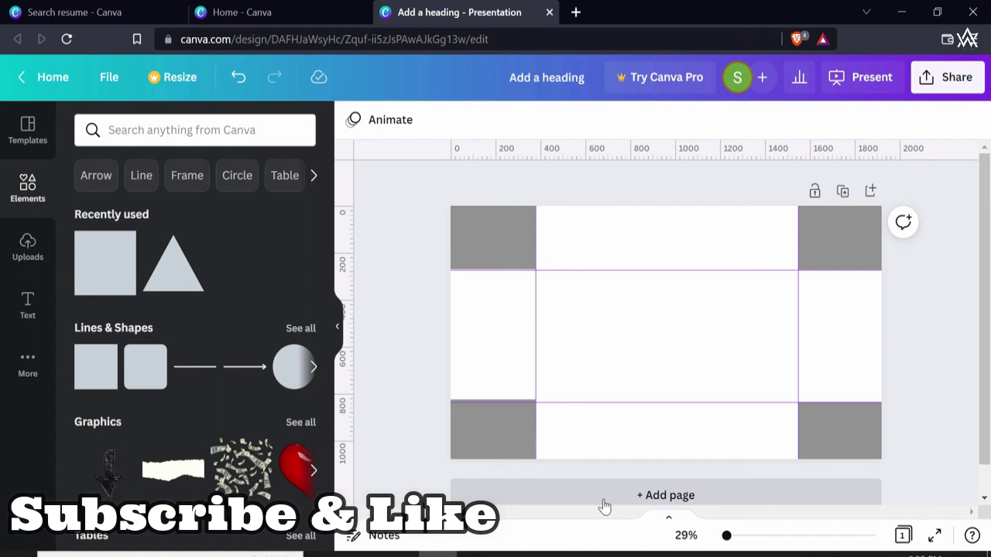